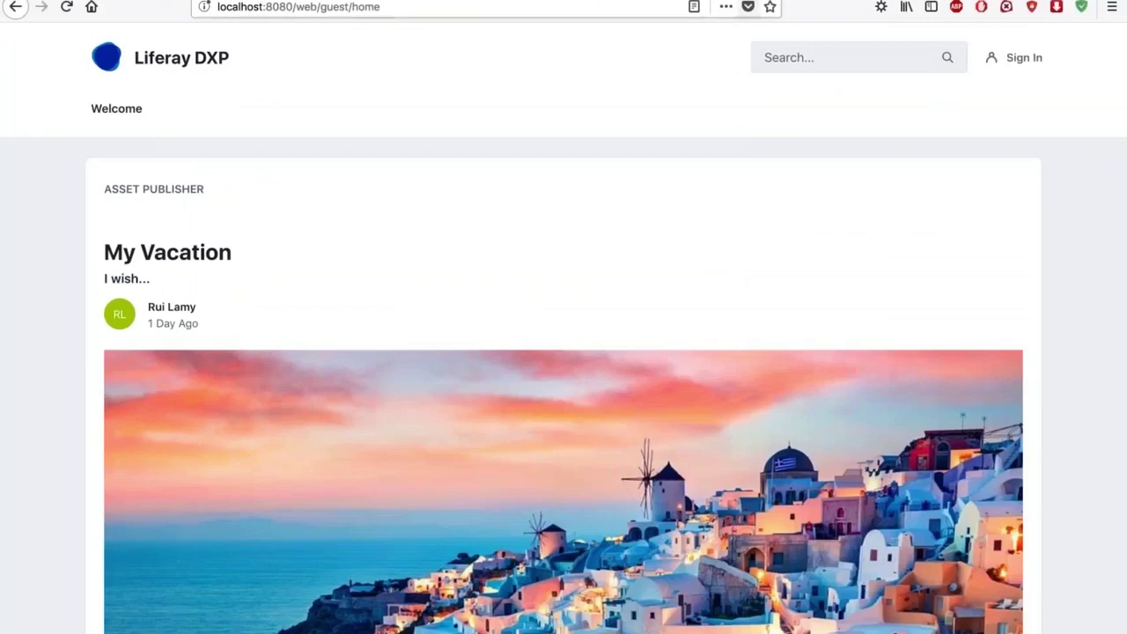
# - Sign in to Liferay DXP with the browser's saved login credentials
pyautogui.click(1025, 57)
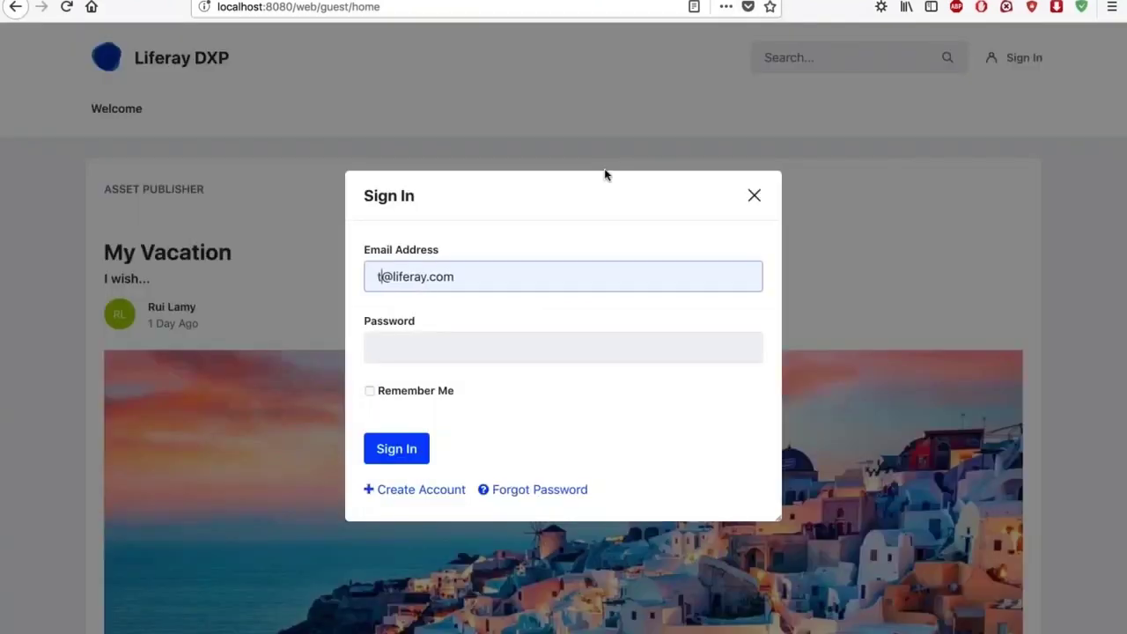
pyautogui.write('st')
pyautogui.press('Down')
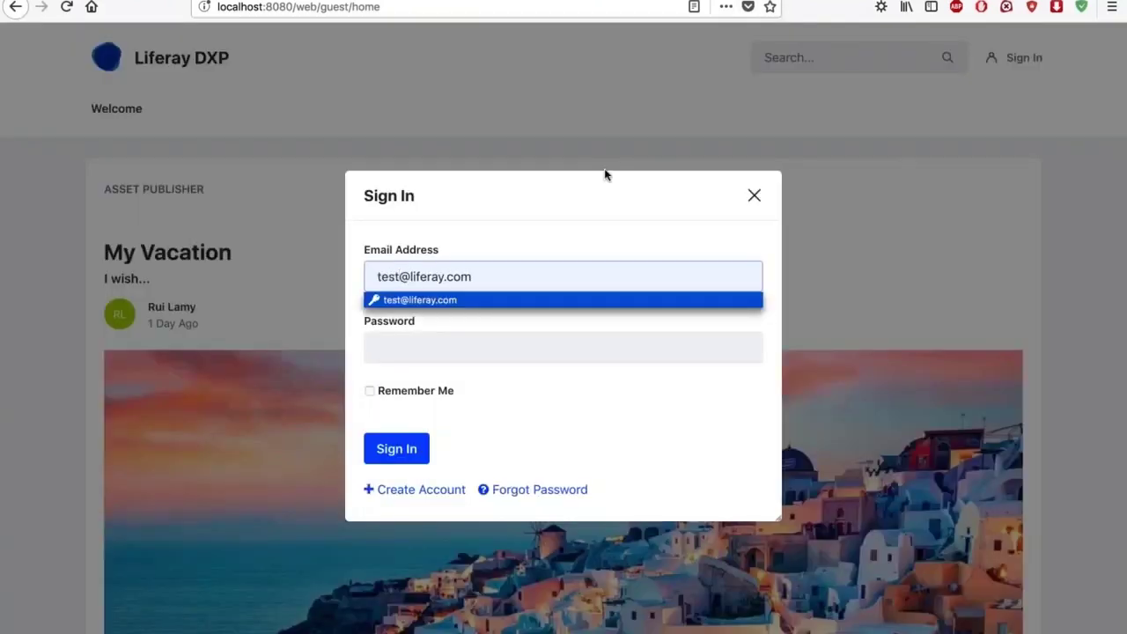
pyautogui.press('Return')
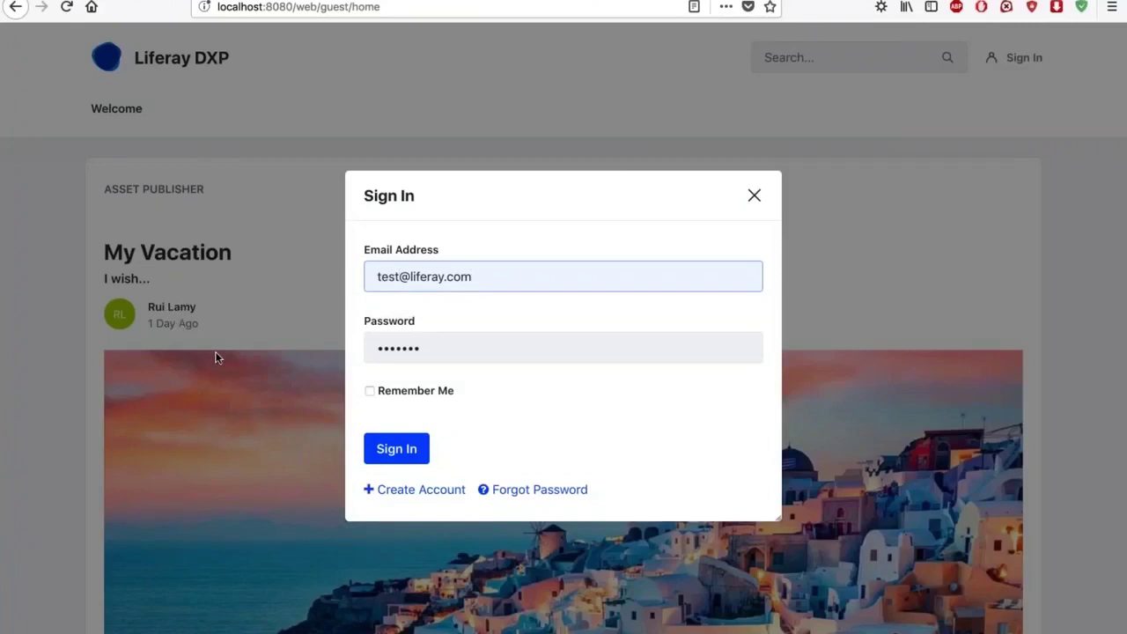
pyautogui.press('Return')
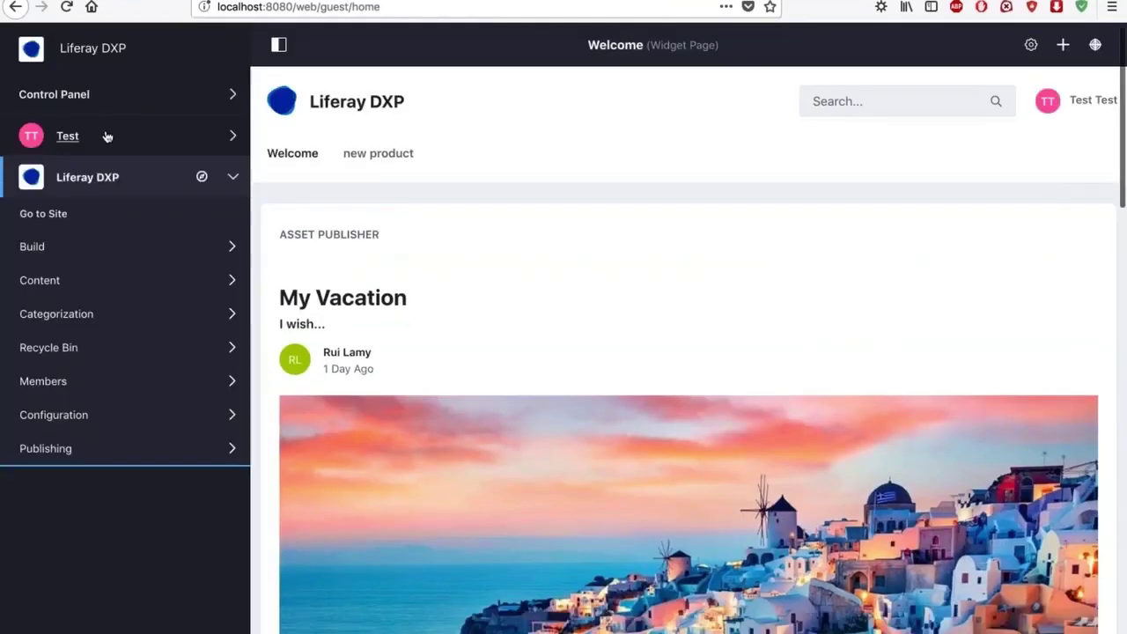
# - Go to Control Panel > Users > Users and Organizations and bring up the user's actions
pyautogui.click(106, 136)
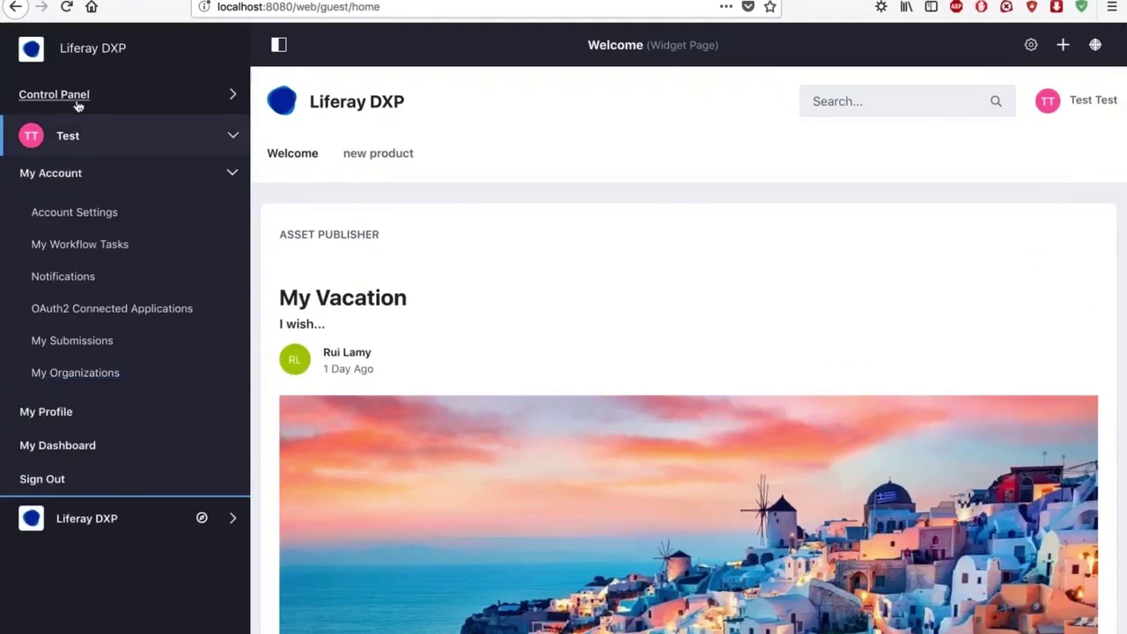
pyautogui.click(77, 104)
pyautogui.click(58, 134)
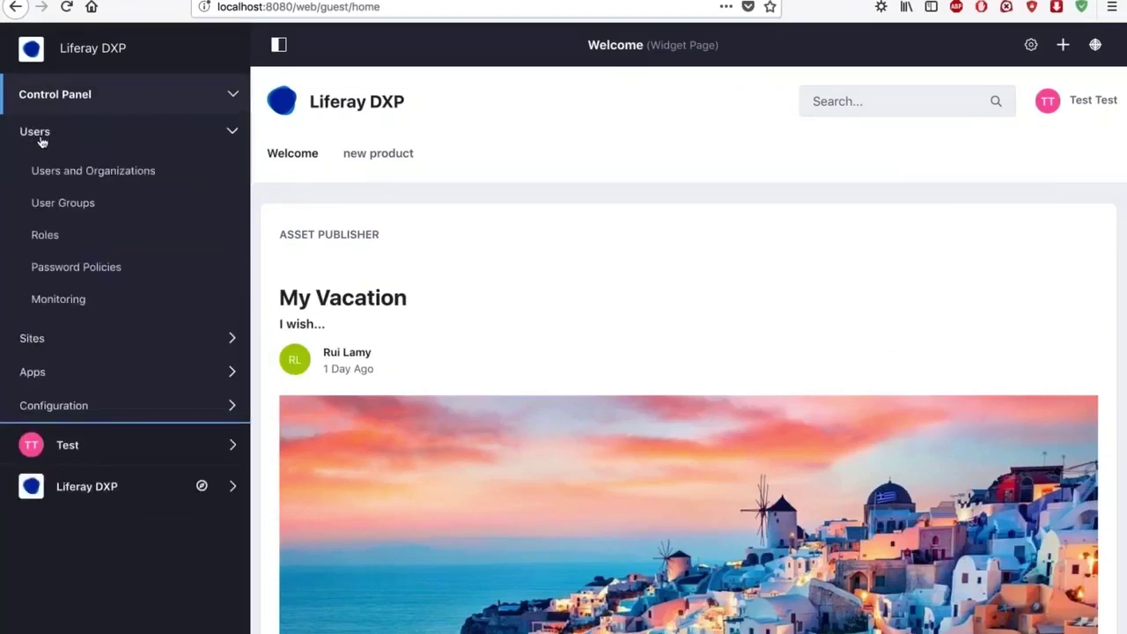
pyautogui.click(71, 176)
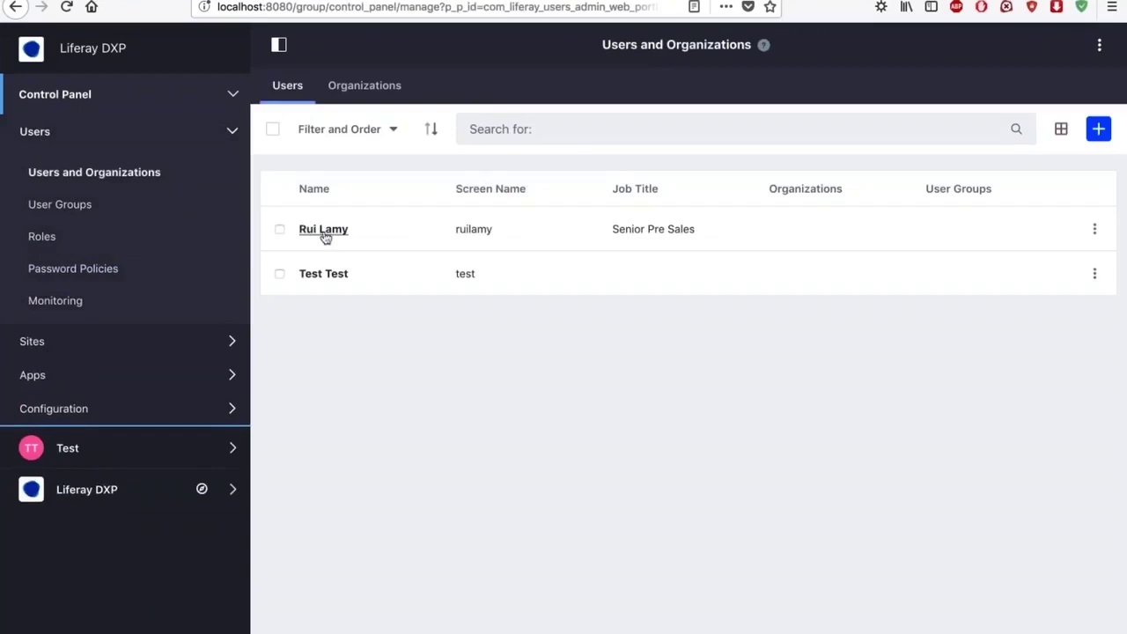
pyautogui.click(1094, 229)
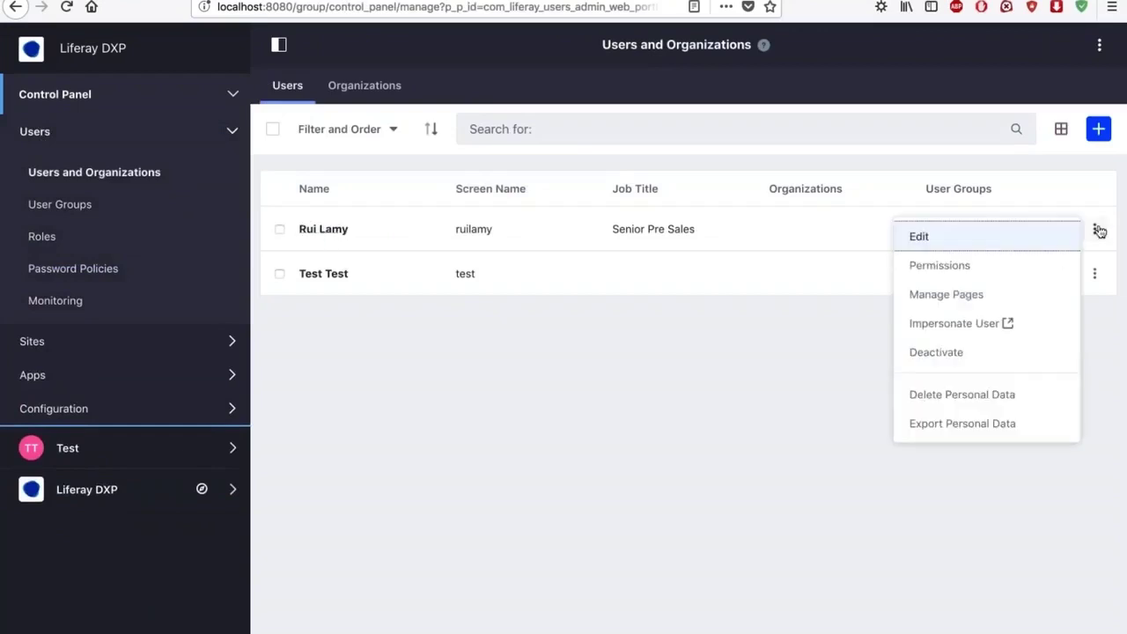
pyautogui.click(1009, 434)
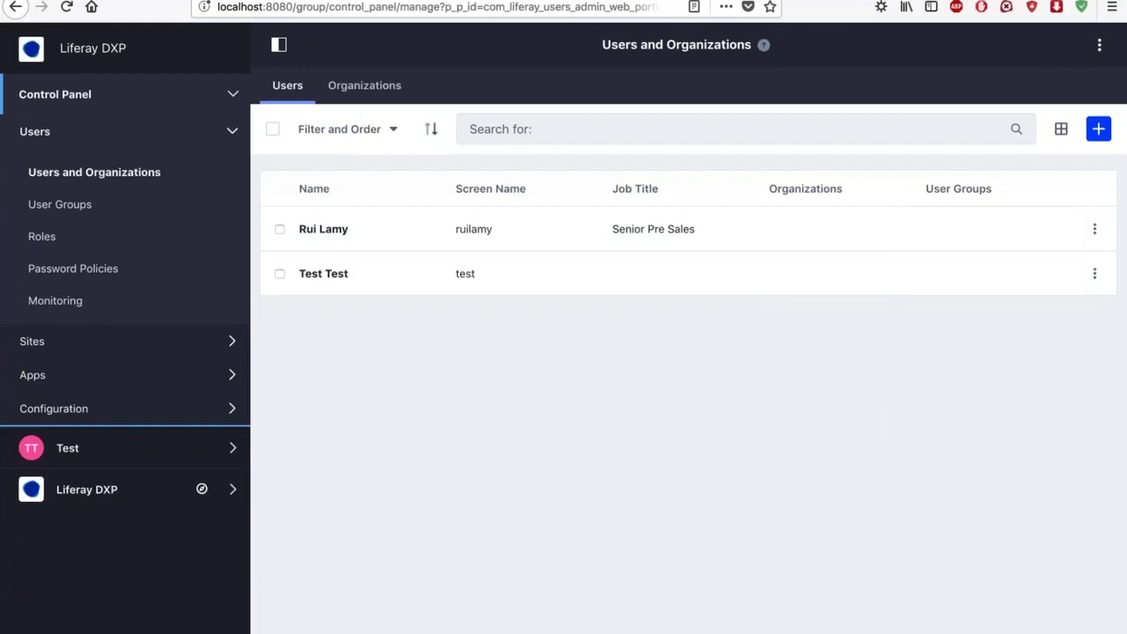
pyautogui.click(1099, 129)
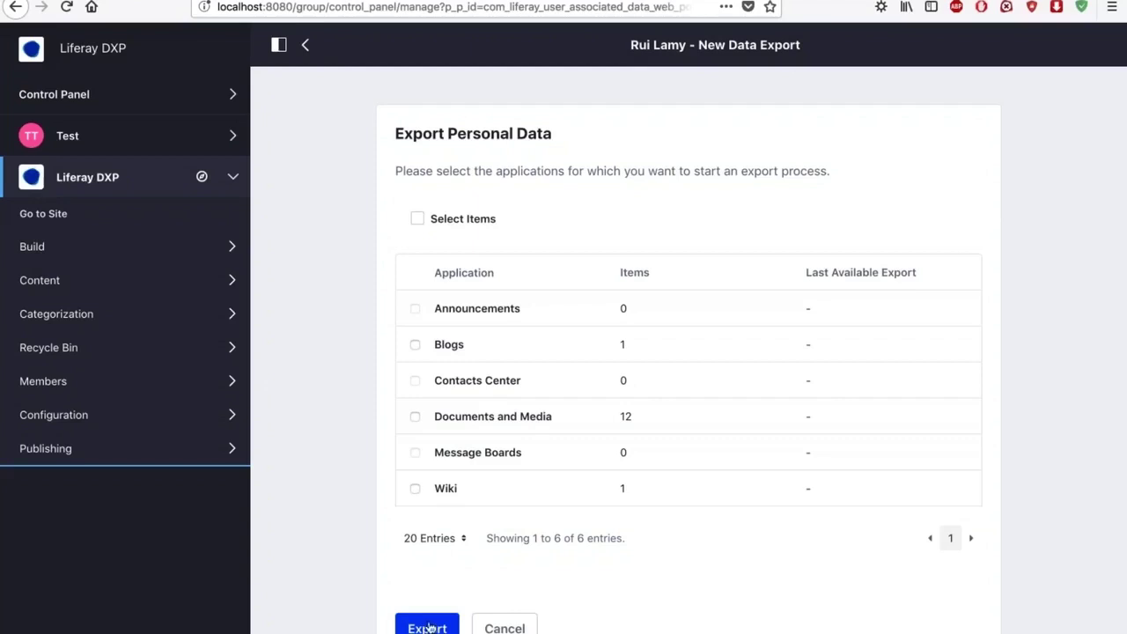
pyautogui.click(506, 628)
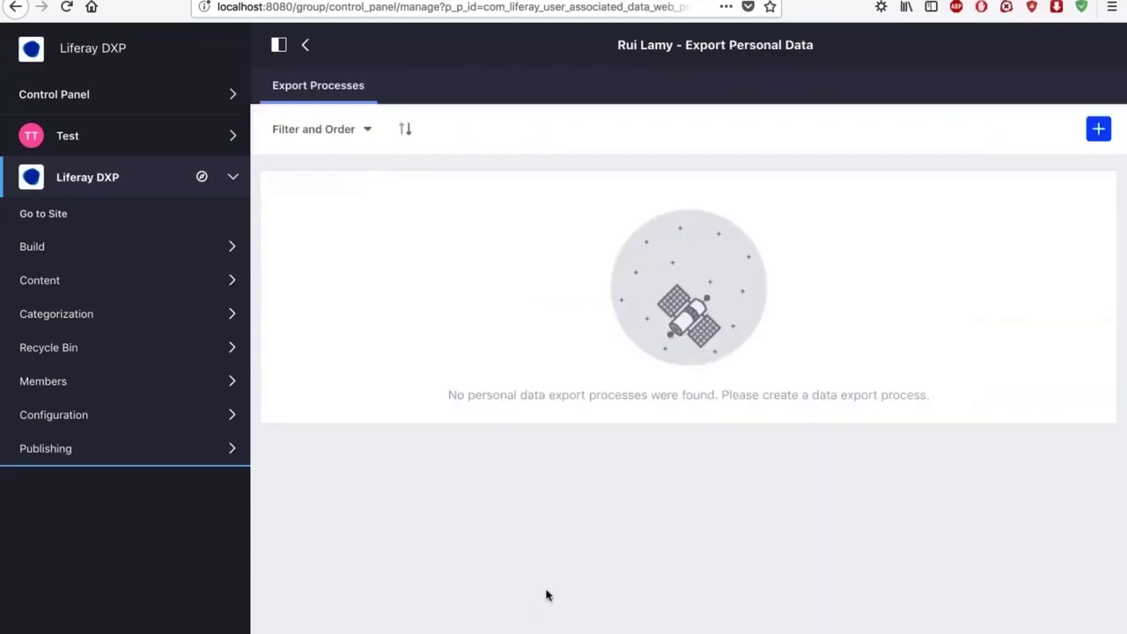
pyautogui.click(305, 45)
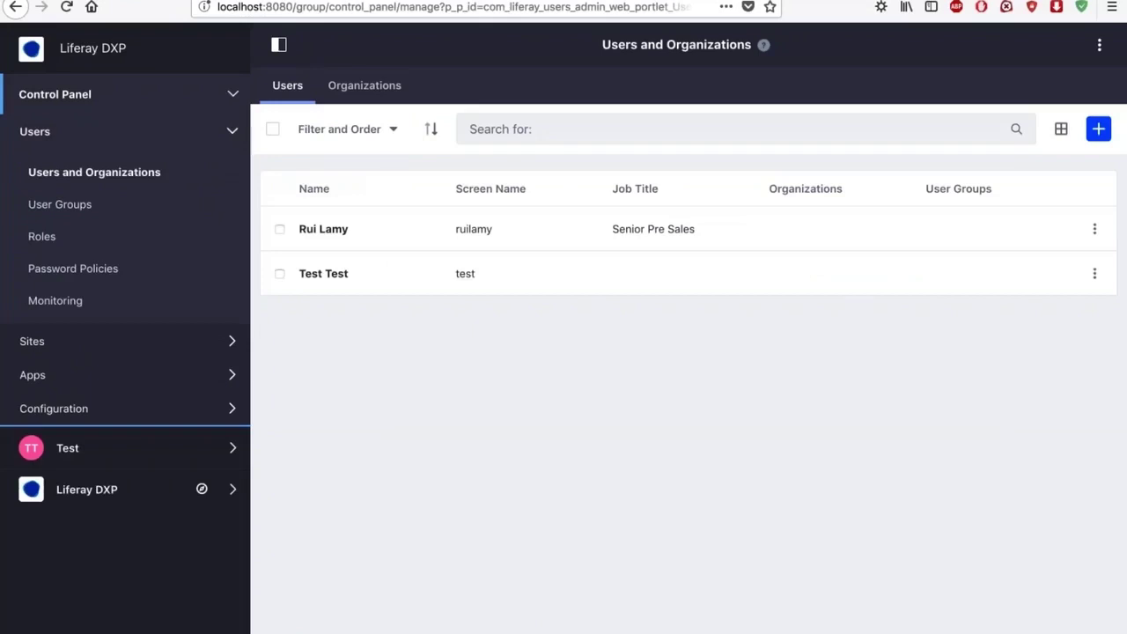
# - Start Delete Personal Data for the user, deactivating the user and deleting their personal site
pyautogui.click(1095, 230)
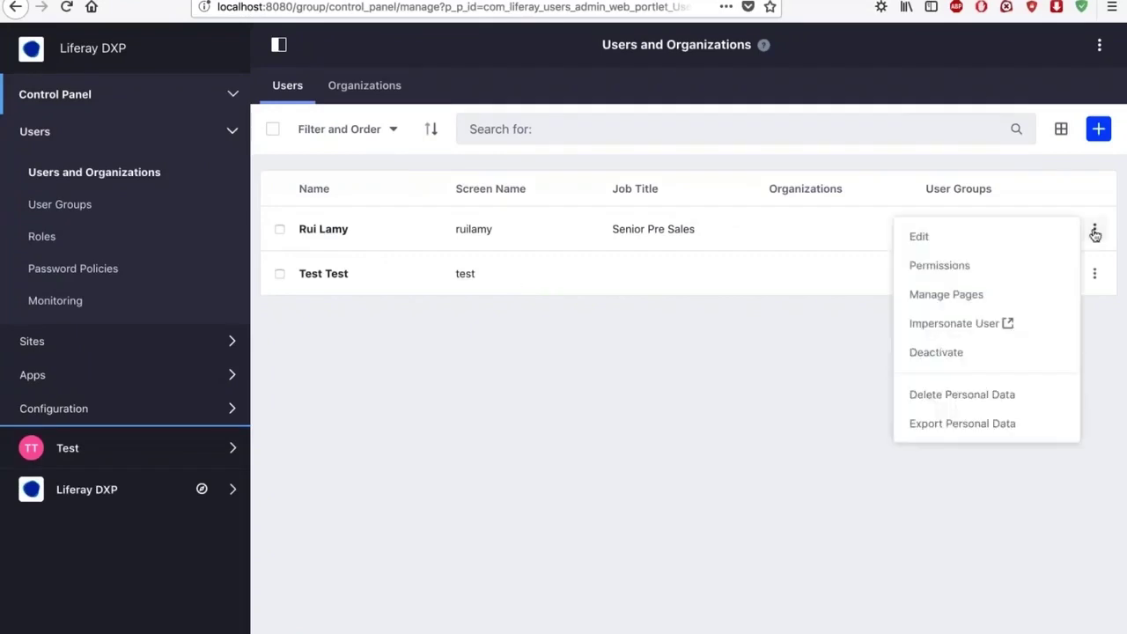
pyautogui.click(981, 401)
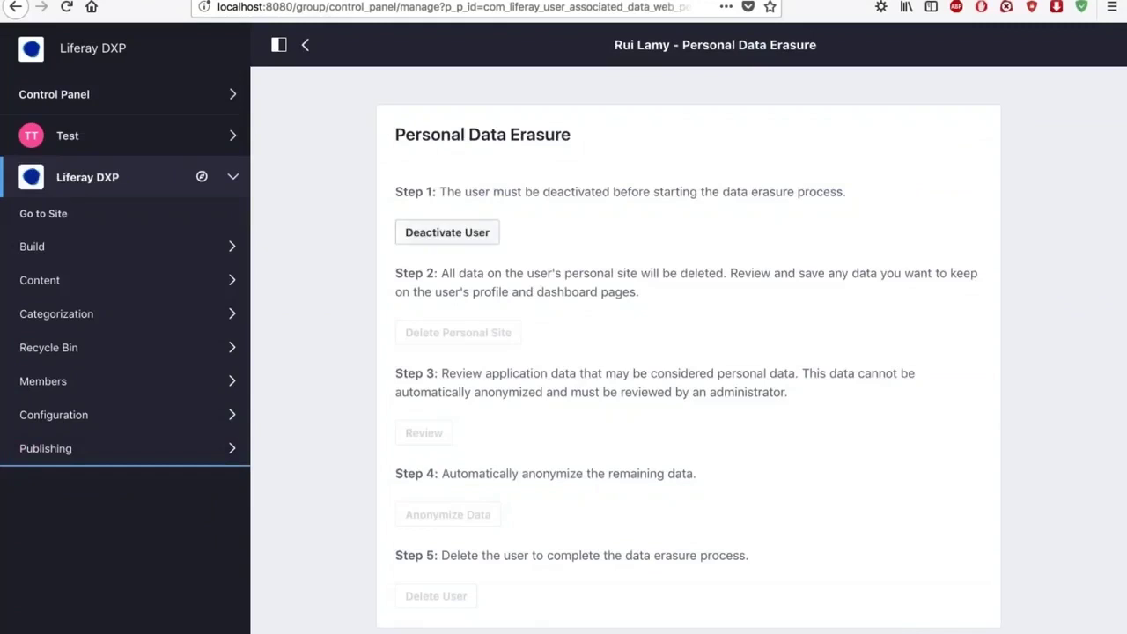
pyautogui.click(458, 242)
pyautogui.press('Return')
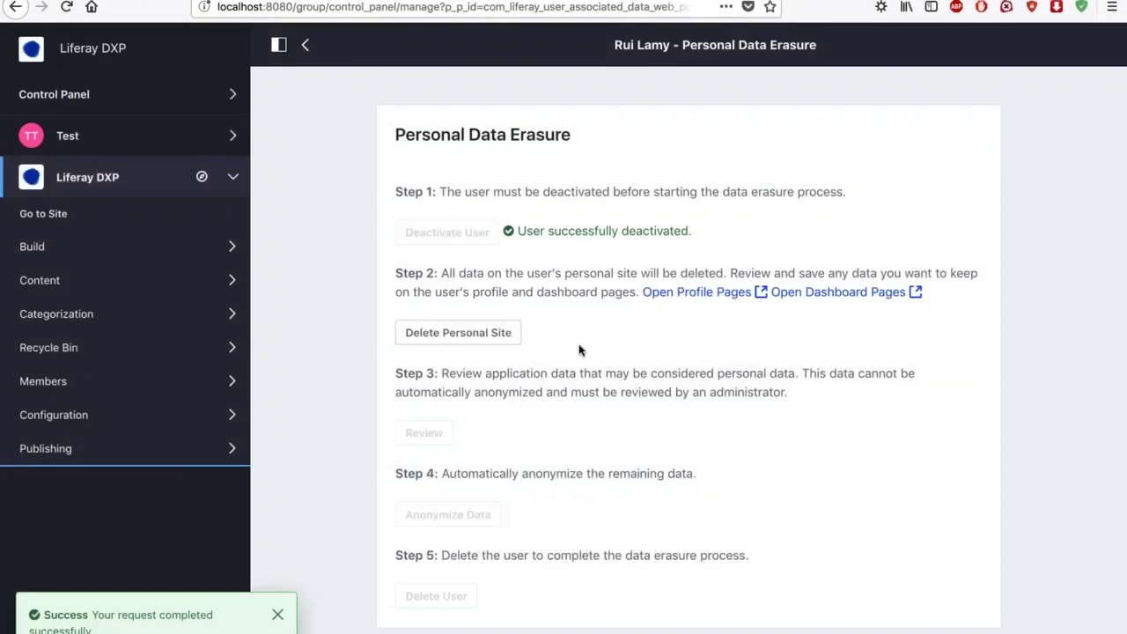
pyautogui.click(516, 335)
pyautogui.click(651, 293)
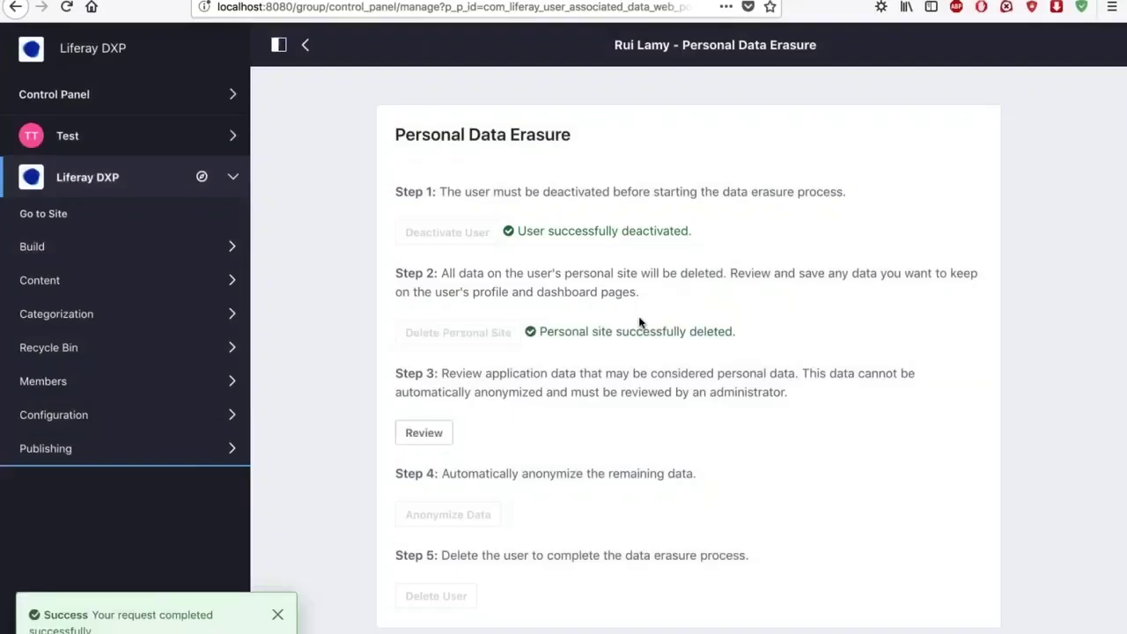
# - Begin reviewing the user's application data and anonymize their Blogs entry
pyautogui.click(425, 433)
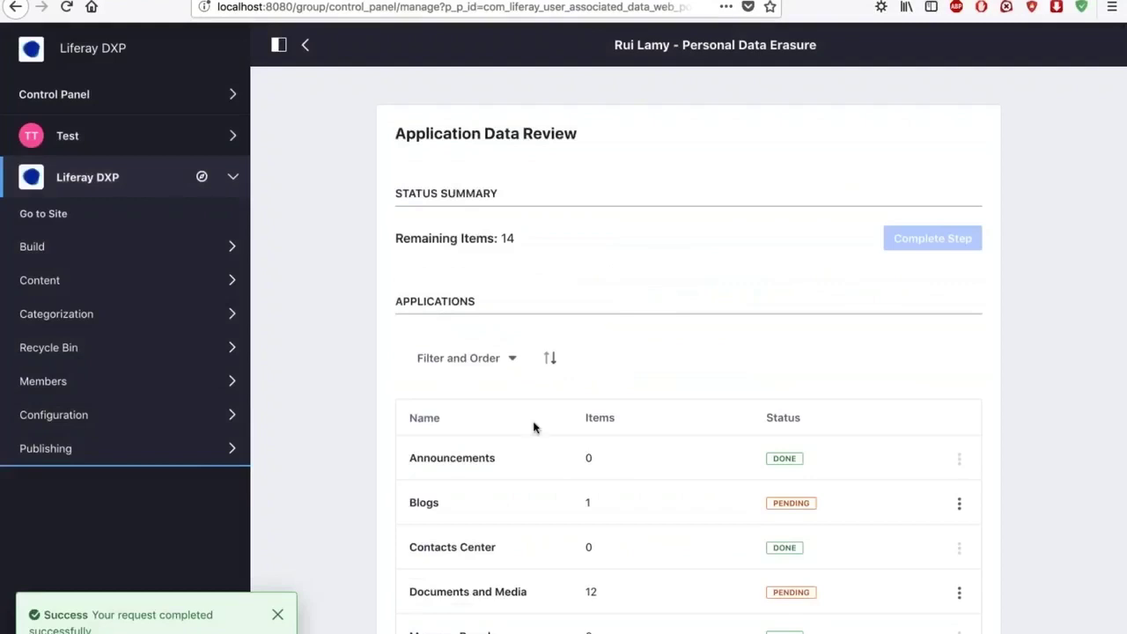
pyautogui.scroll(-3, 561, 418)
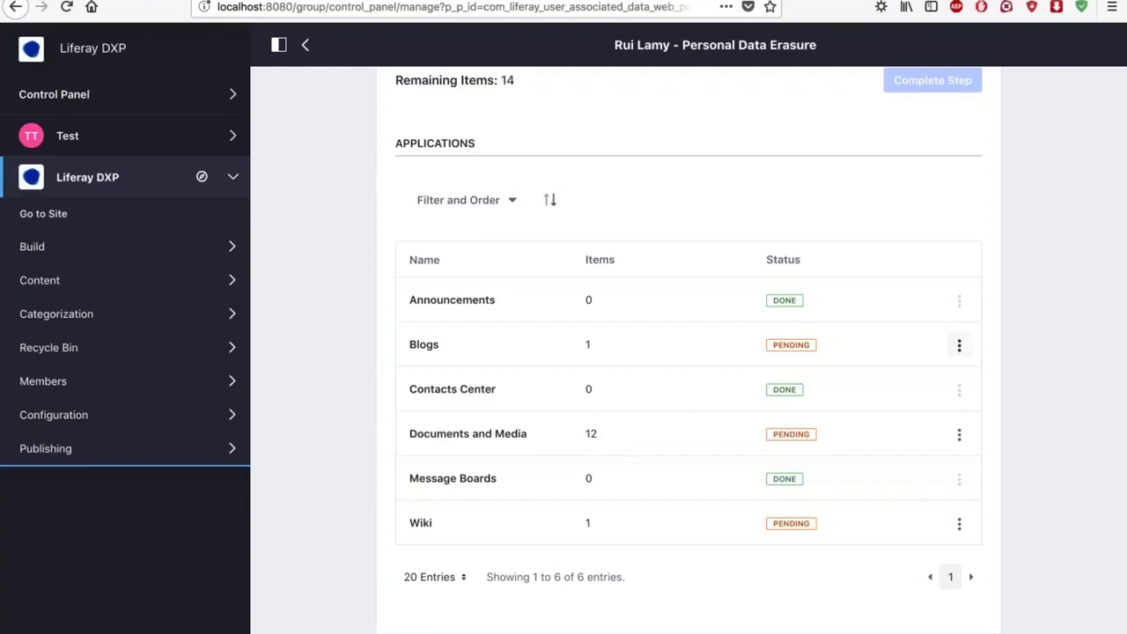
pyautogui.click(959, 344)
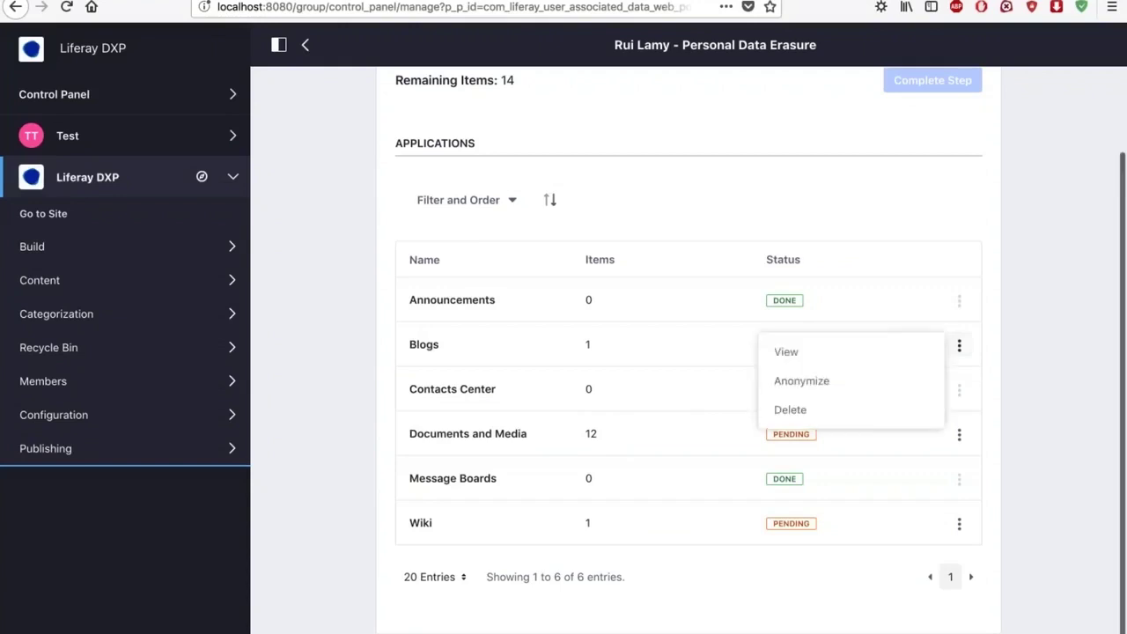
pyautogui.click(876, 382)
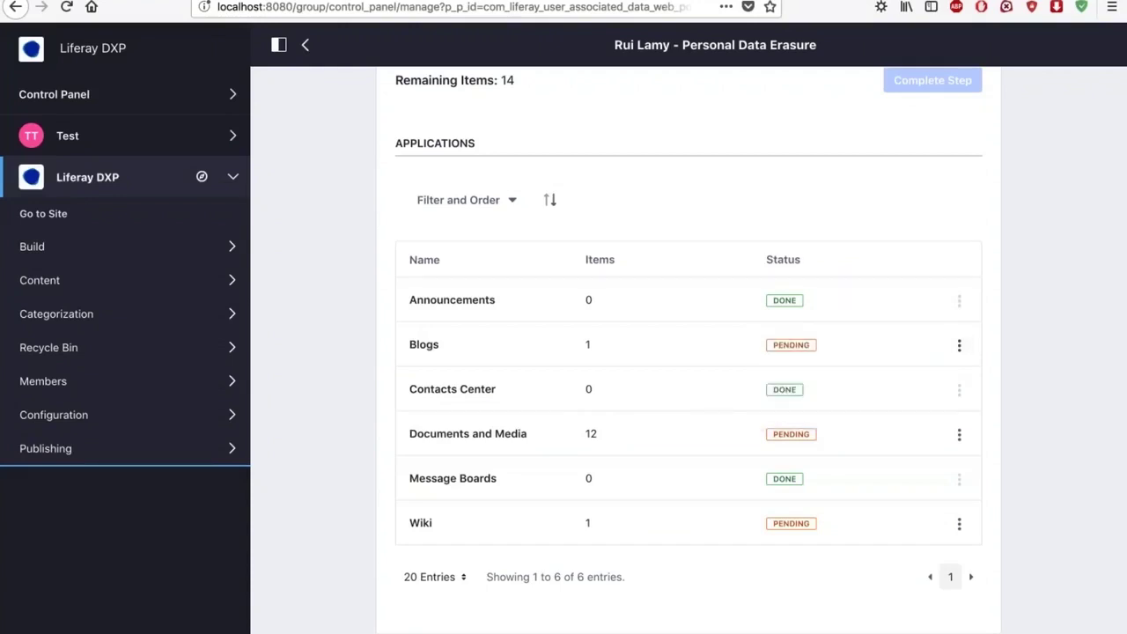
# - Anonymize the user's Documents and Media items and Wiki item
pyautogui.scroll(-2, 881, 440)
pyautogui.scroll(-1, 879, 475)
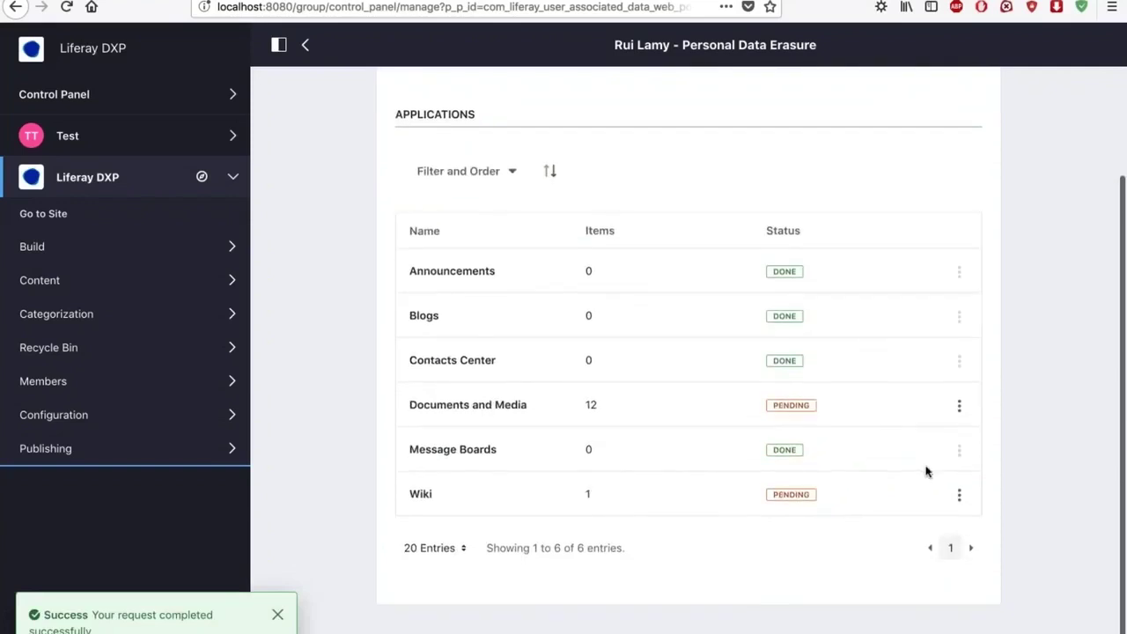
pyautogui.click(959, 407)
pyautogui.click(901, 445)
pyautogui.scroll(-4, 910, 538)
pyautogui.click(959, 493)
pyautogui.click(889, 528)
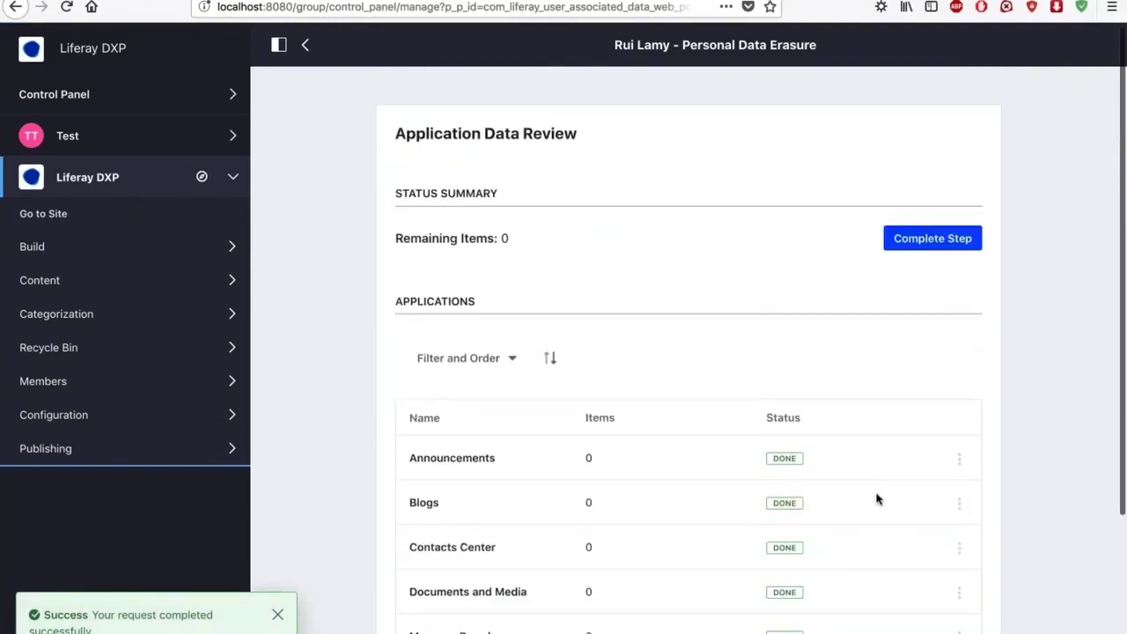
pyautogui.scroll(-3, 875, 498)
pyautogui.scroll(3, 875, 499)
# - Complete the review step, anonymize the remaining personal data, and delete the user account
pyautogui.click(932, 237)
pyautogui.click(449, 516)
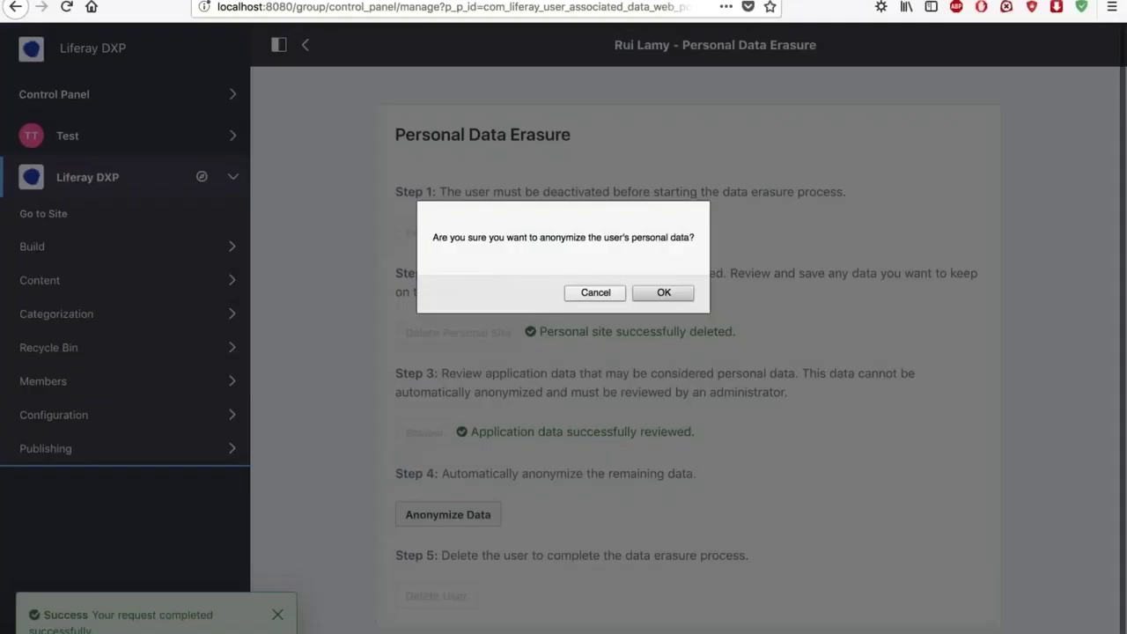
pyautogui.click(662, 290)
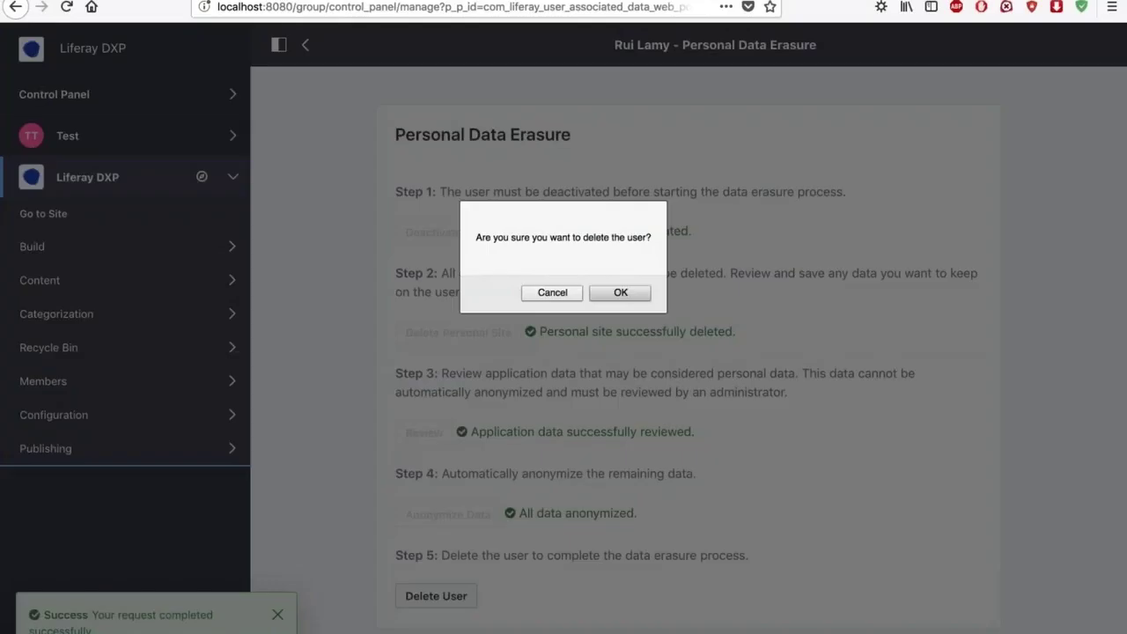
pyautogui.click(629, 292)
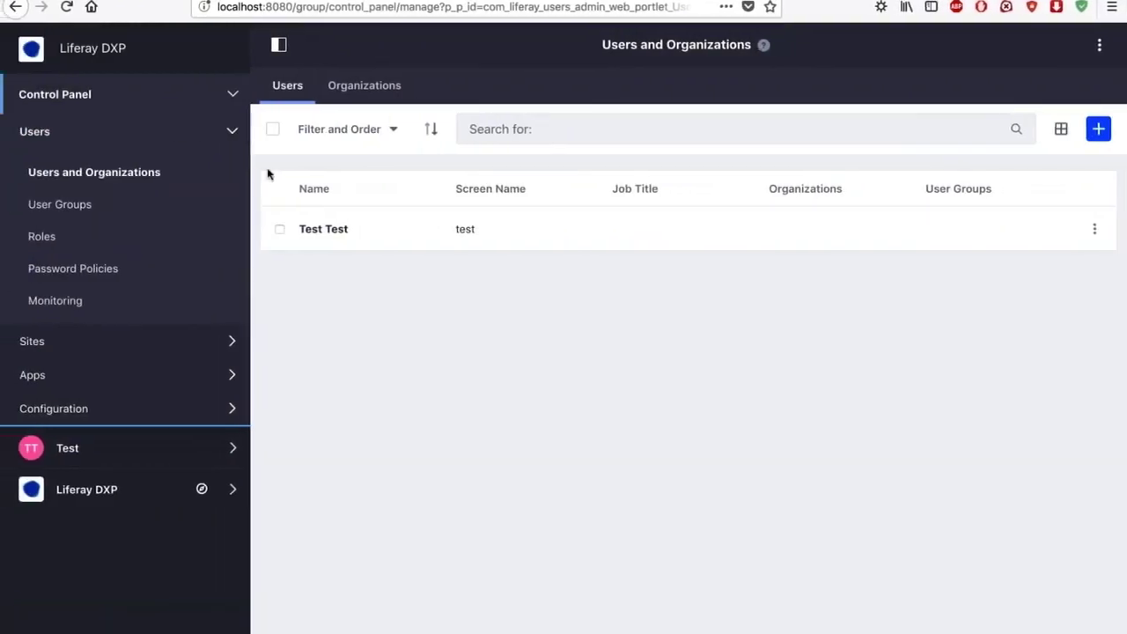
# - Sign out of the administrator account
pyautogui.click(97, 96)
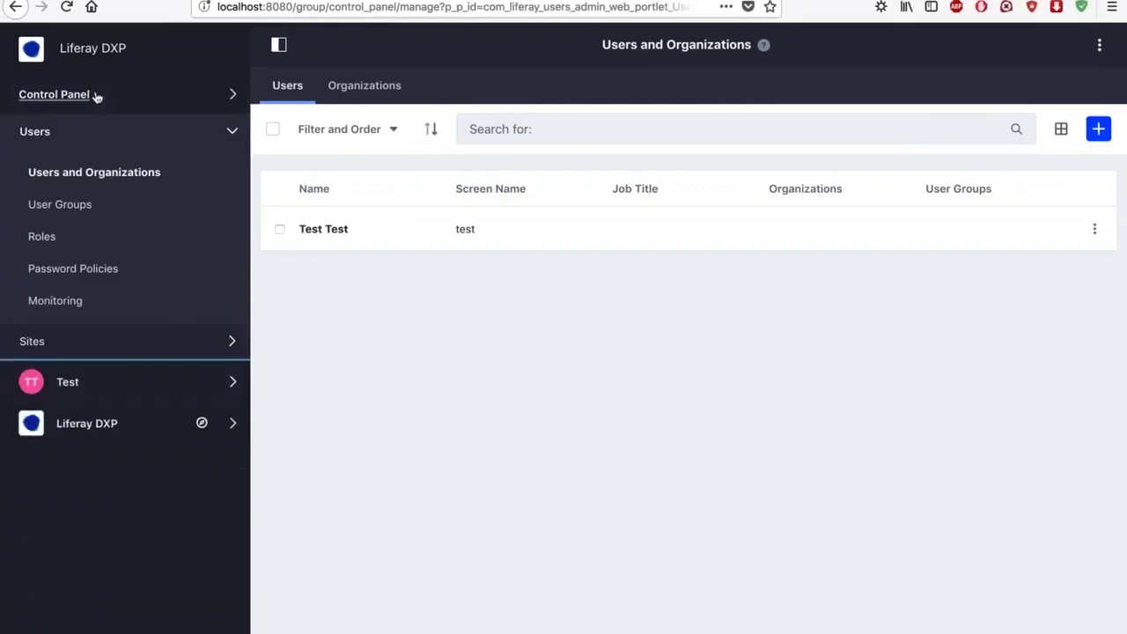
pyautogui.click(77, 132)
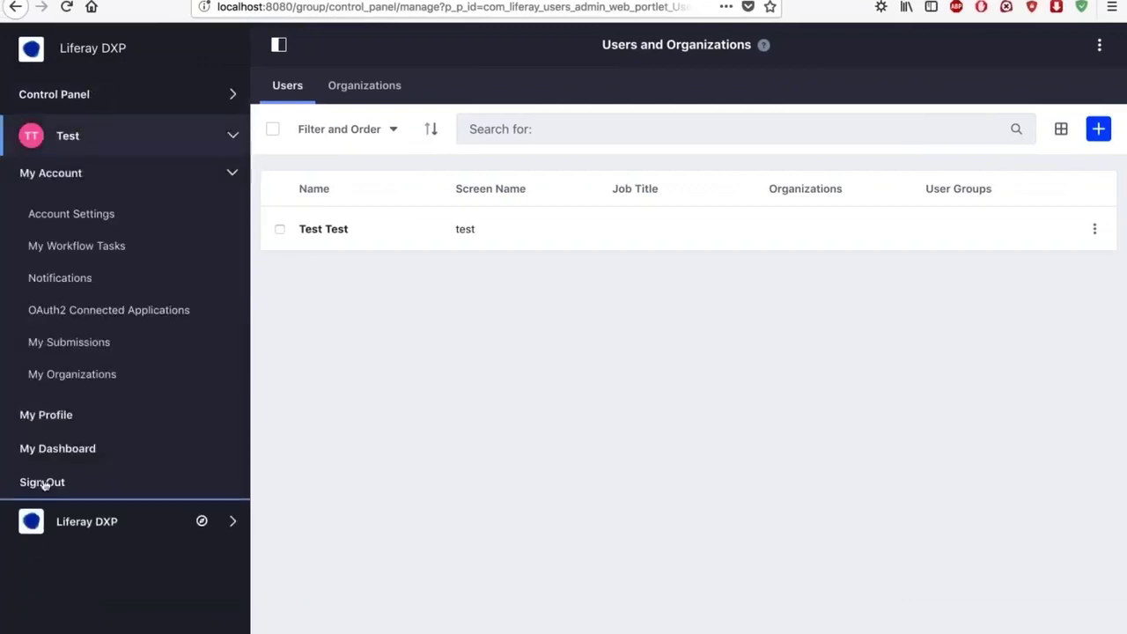